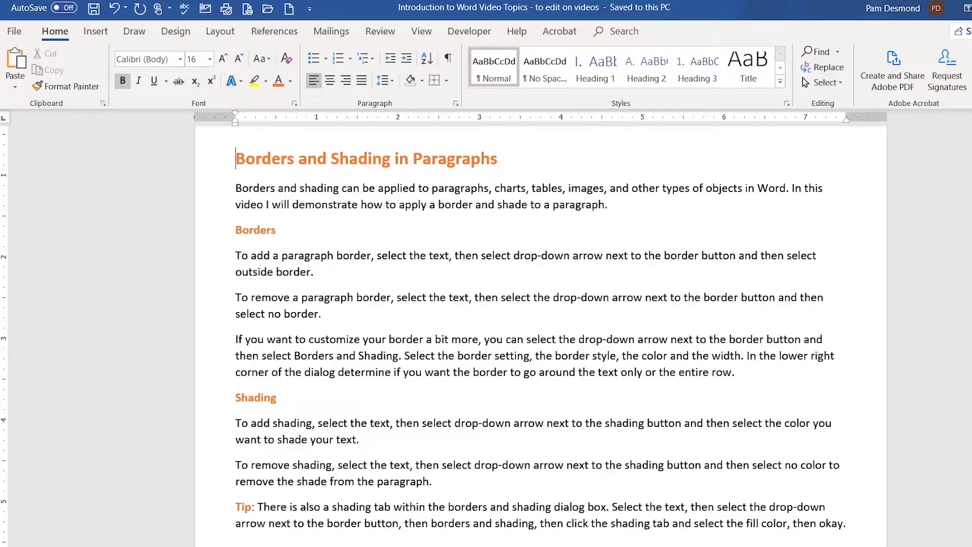
Step: Try an outside border on the title heading, then remove it again
left_click(226, 192)
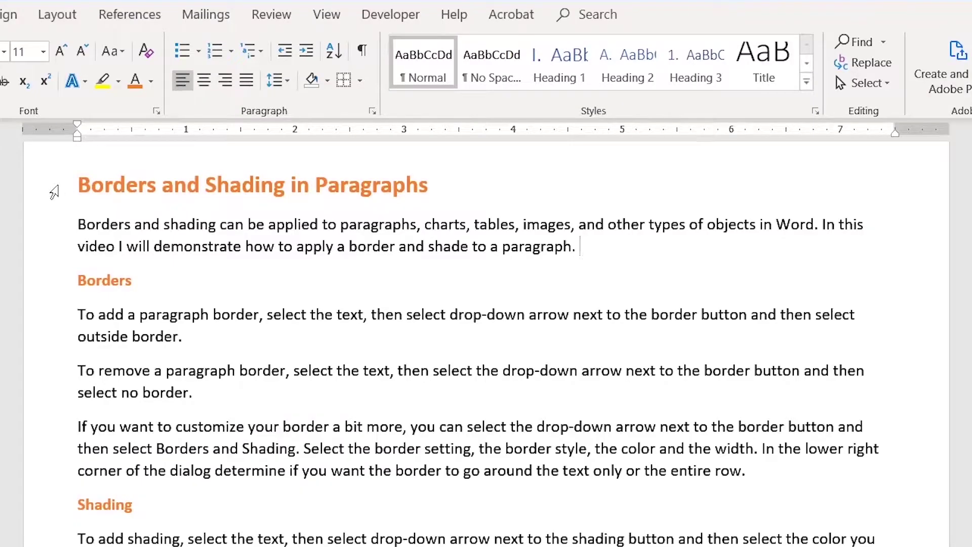
left_click(218, 164)
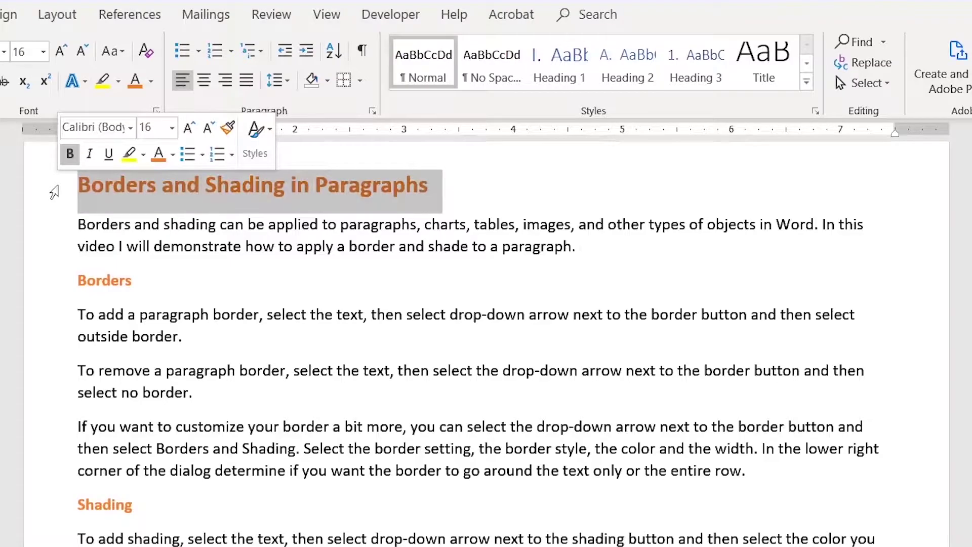
left_click(361, 88)
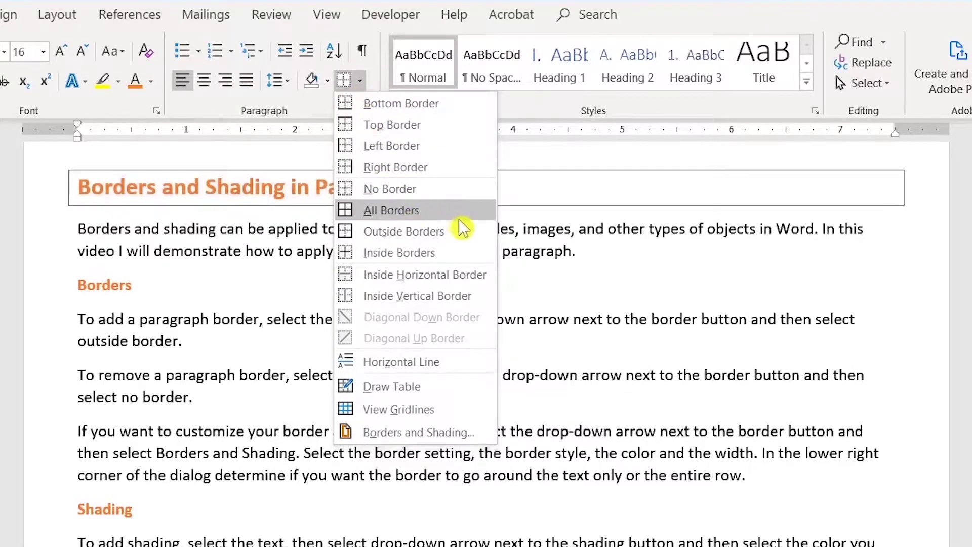
left_click(476, 236)
left_click(498, 319)
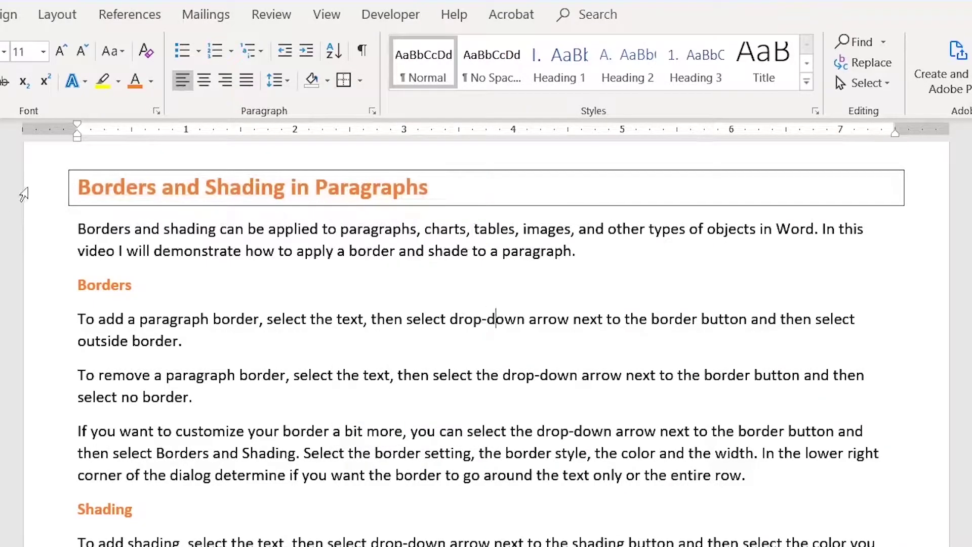
left_click(27, 193)
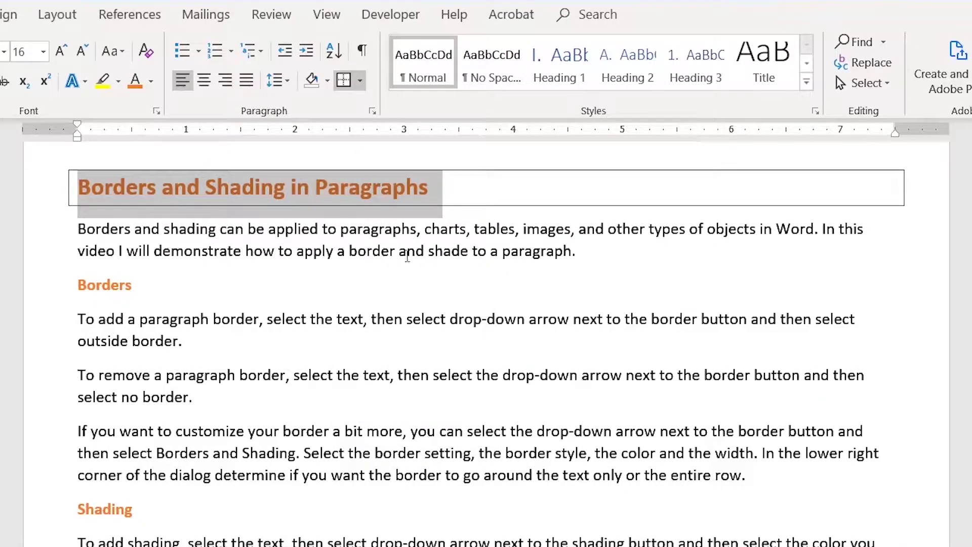
left_click(360, 82)
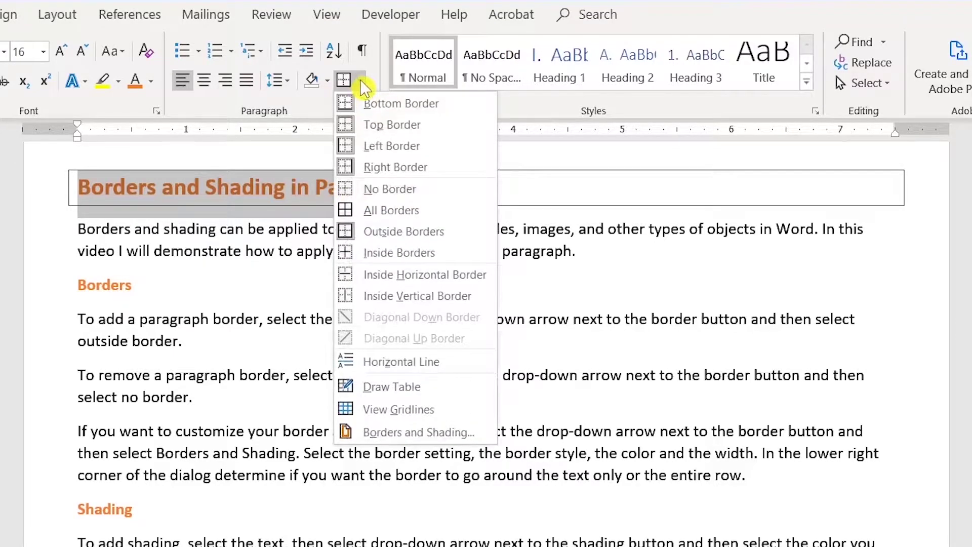
left_click(469, 191)
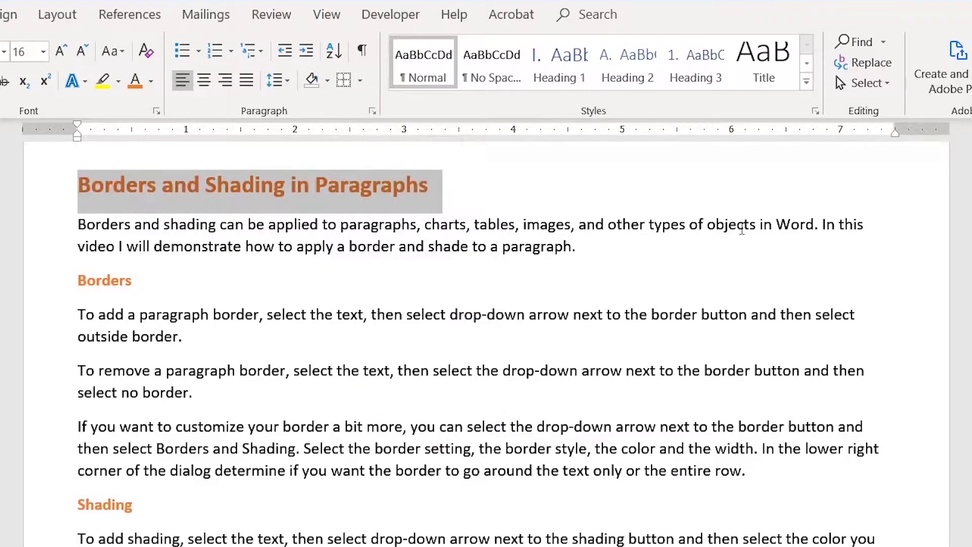
left_click(474, 192)
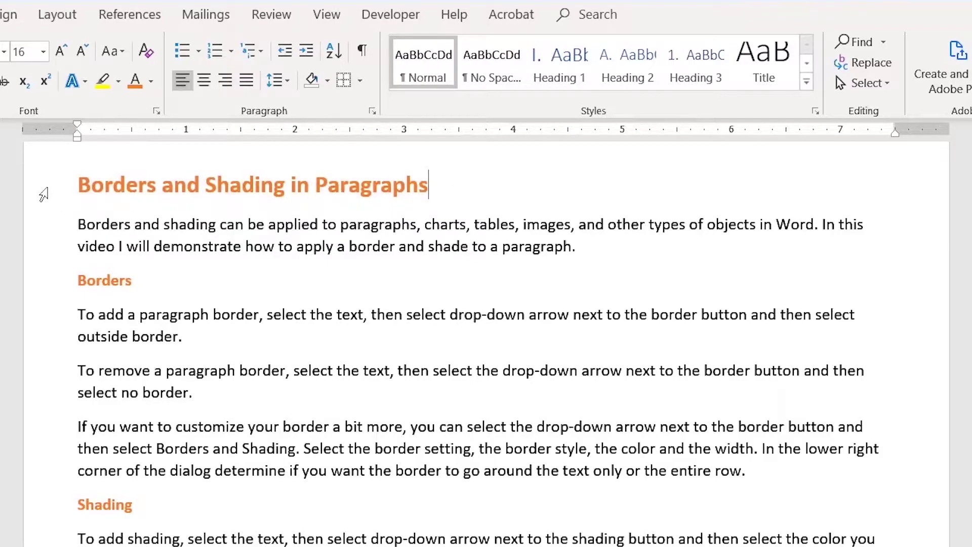
Step: In Borders and Shading, set up a Box border: double line, orange, 1 ½ pt width
left_click(43, 194)
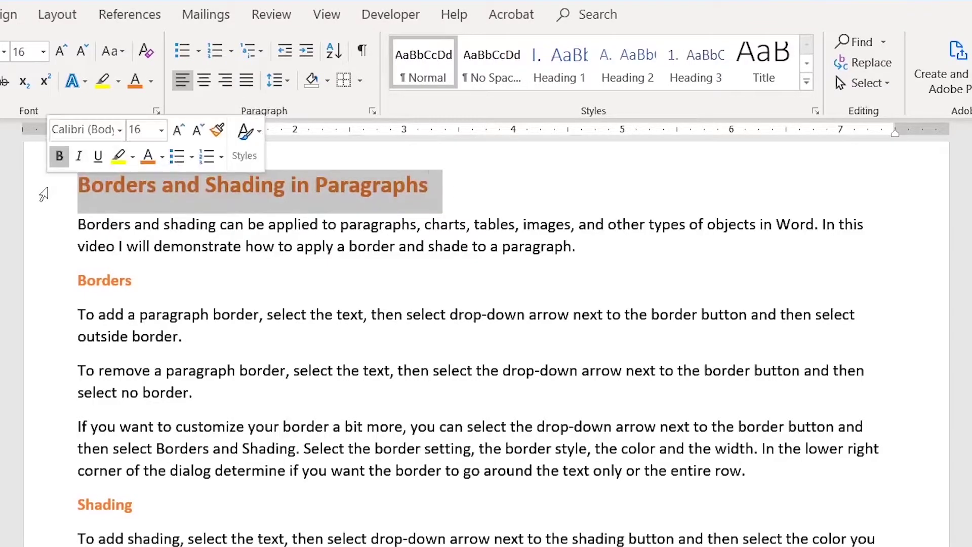
left_click(360, 81)
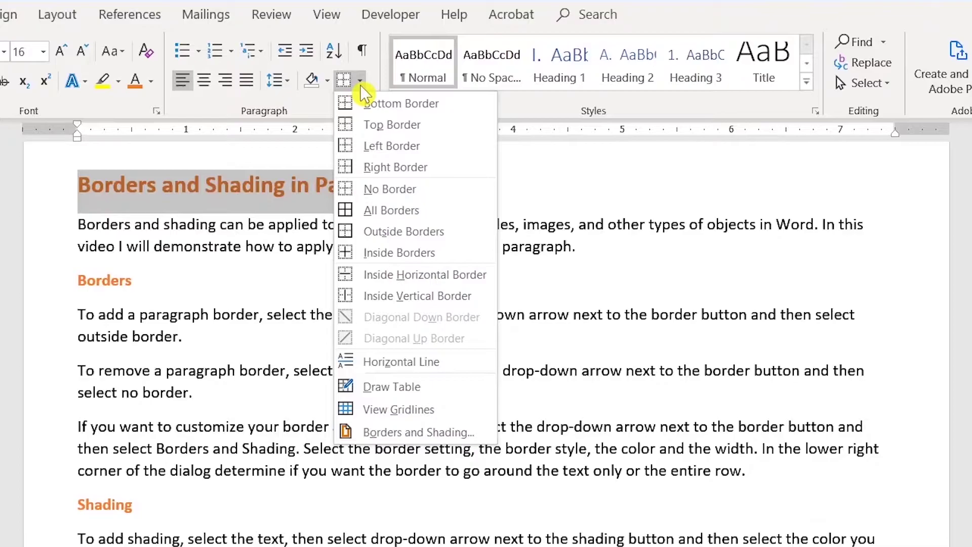
left_click(431, 432)
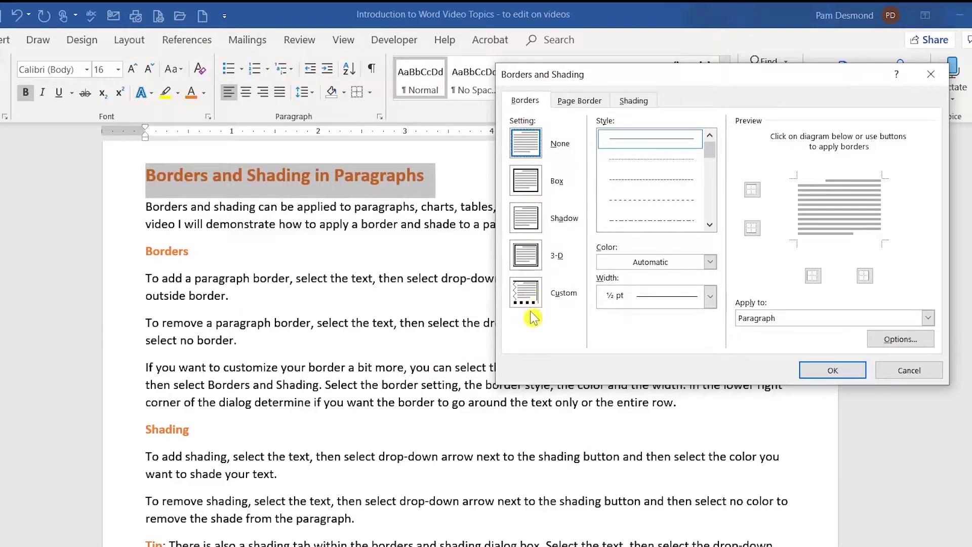
left_click(527, 185)
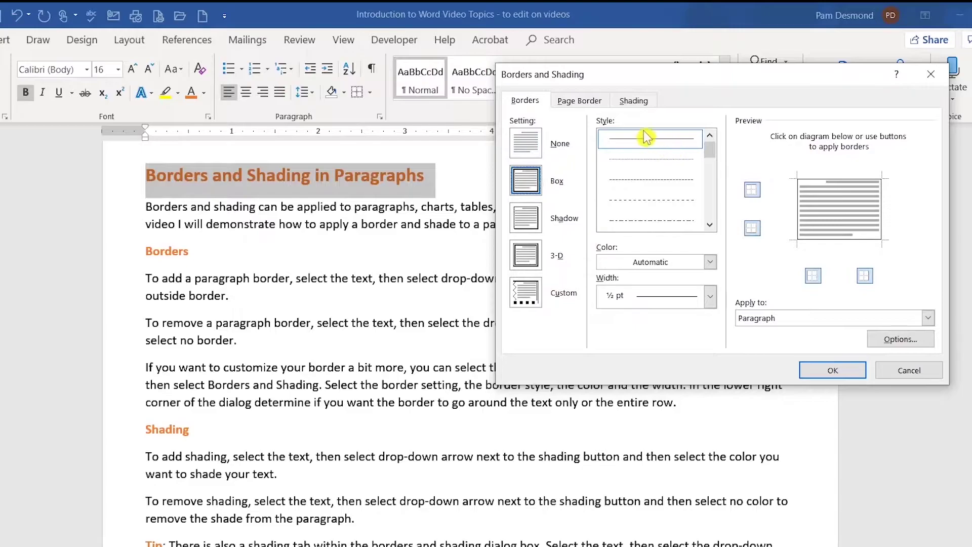
left_click(709, 224)
left_click(709, 224)
left_click(710, 224)
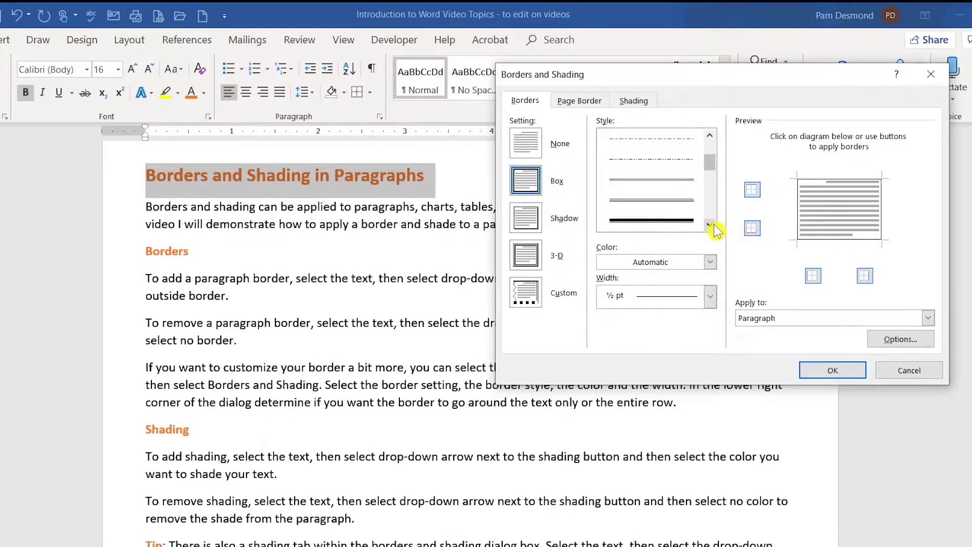
left_click(690, 183)
left_click(712, 262)
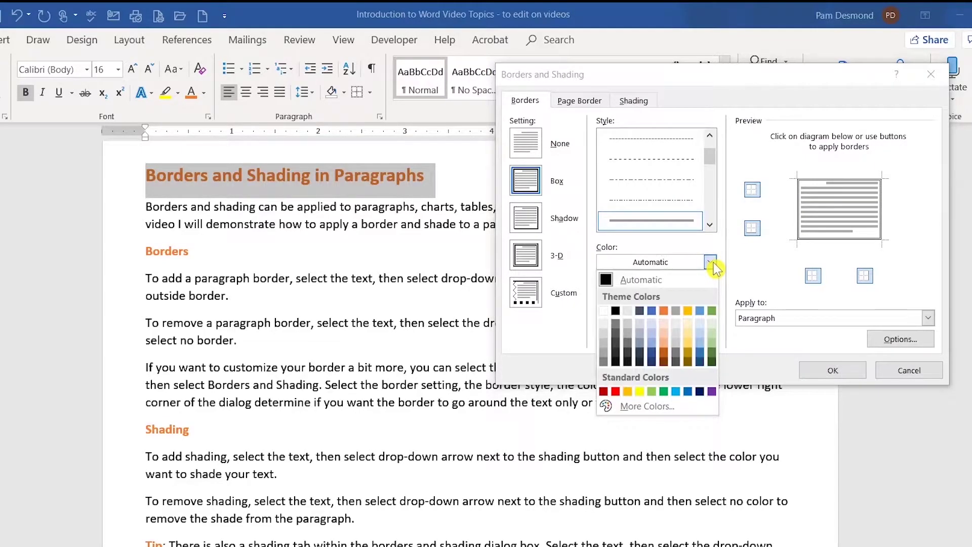
left_click(666, 313)
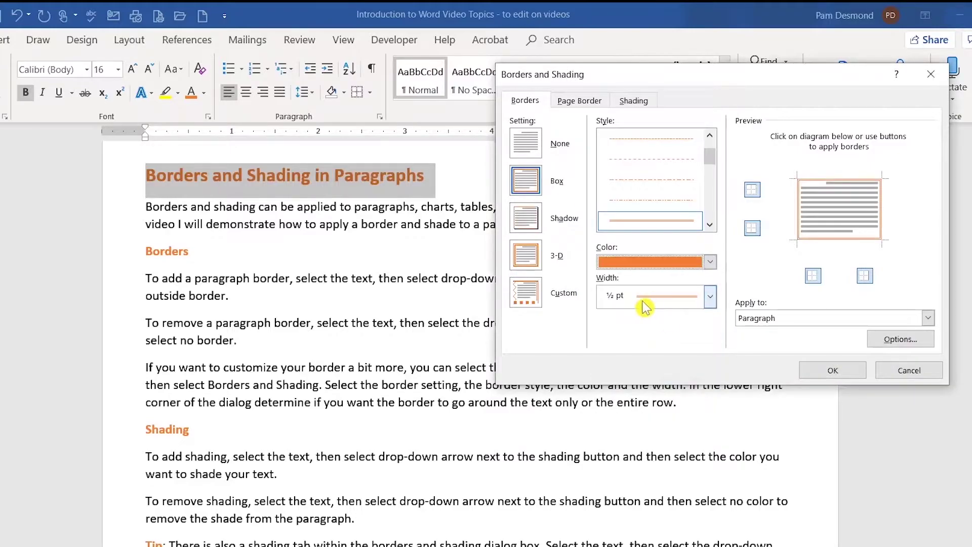
left_click(711, 304)
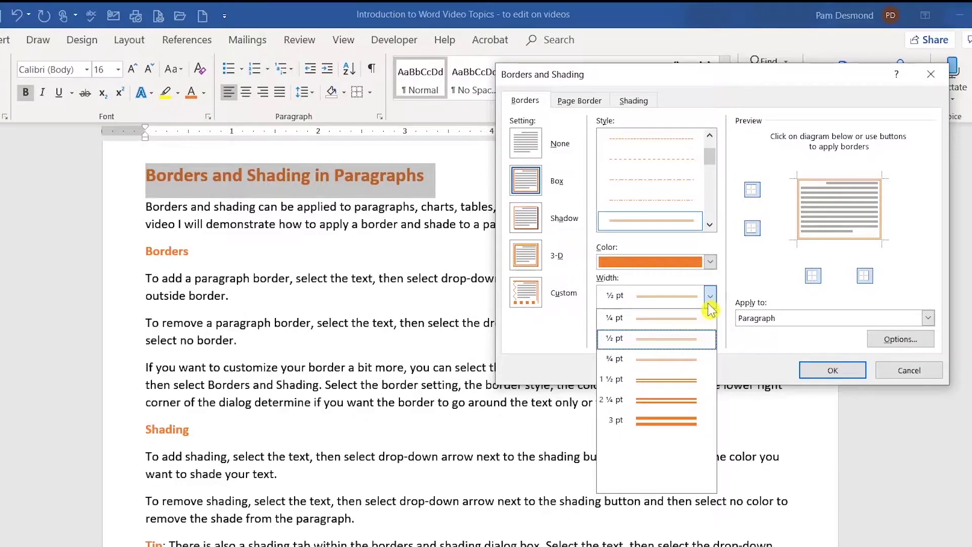
left_click(692, 379)
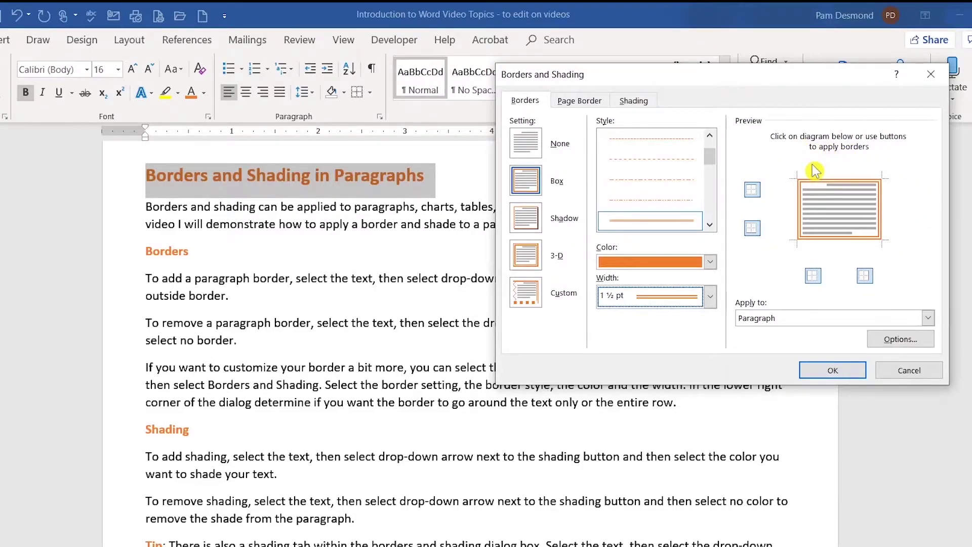
Step: Apply the orange double-line box border to the whole title paragraph, across the full line
left_click(800, 211)
left_click(823, 191)
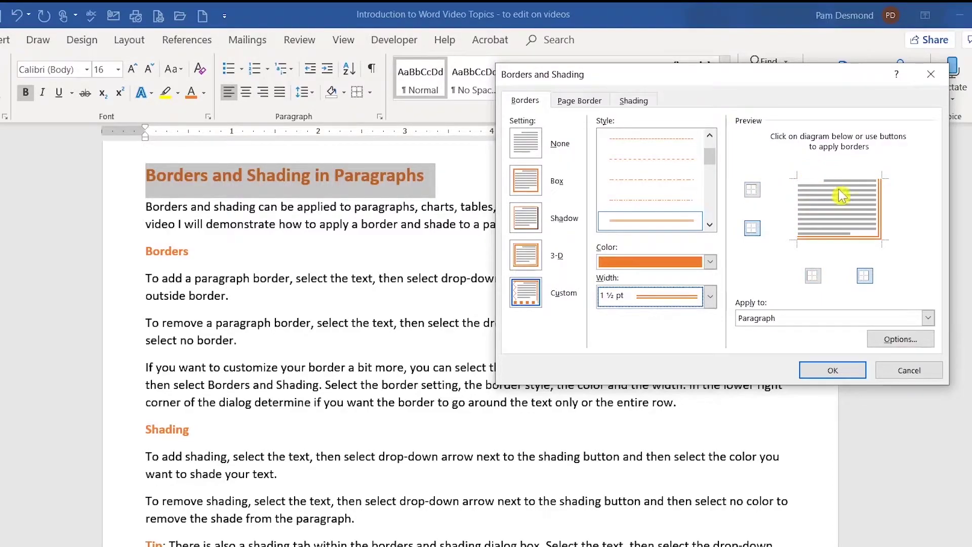
left_click(881, 210)
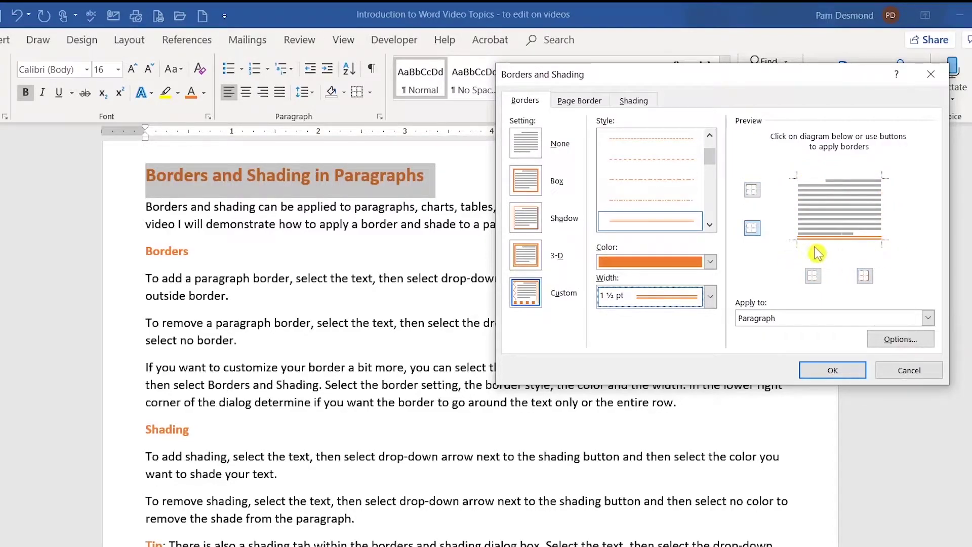
left_click(800, 217)
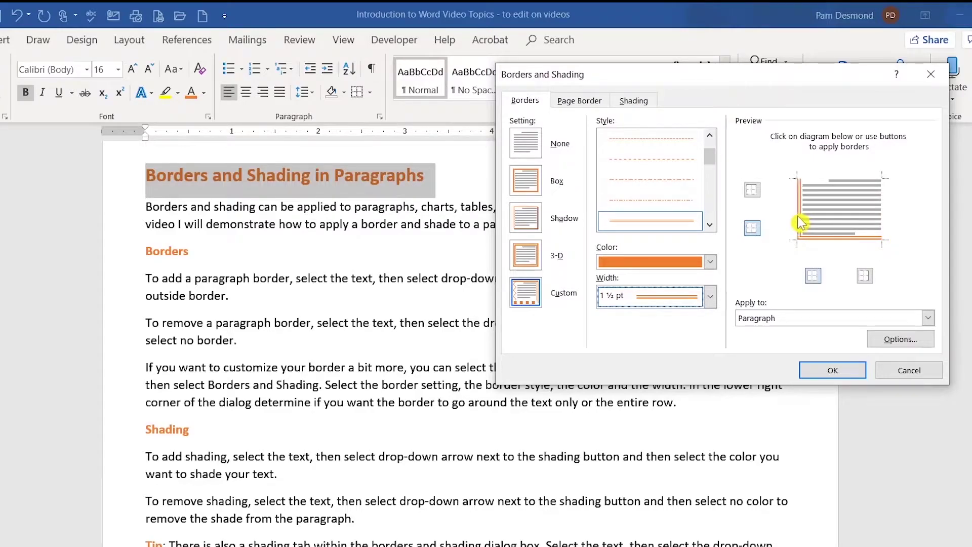
left_click(823, 184)
left_click(885, 213)
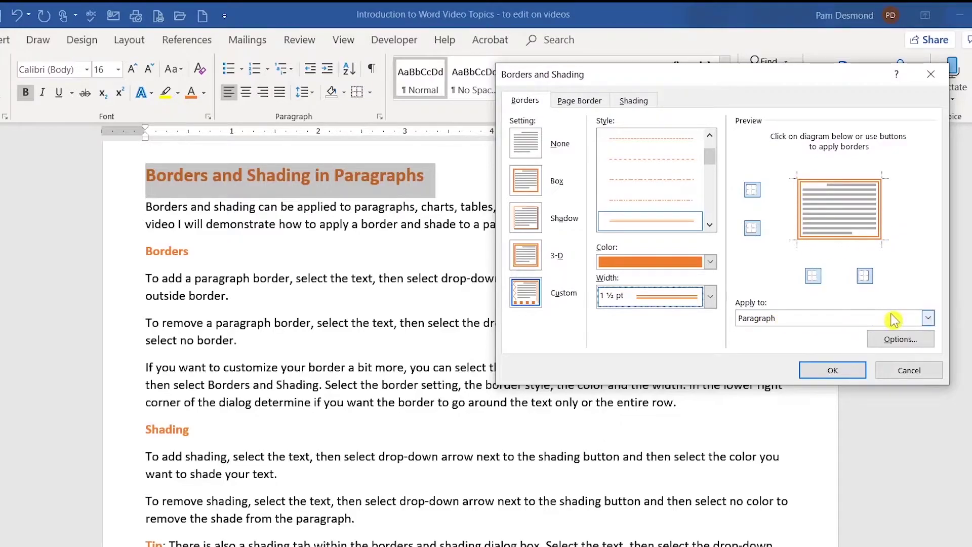
left_click(929, 320)
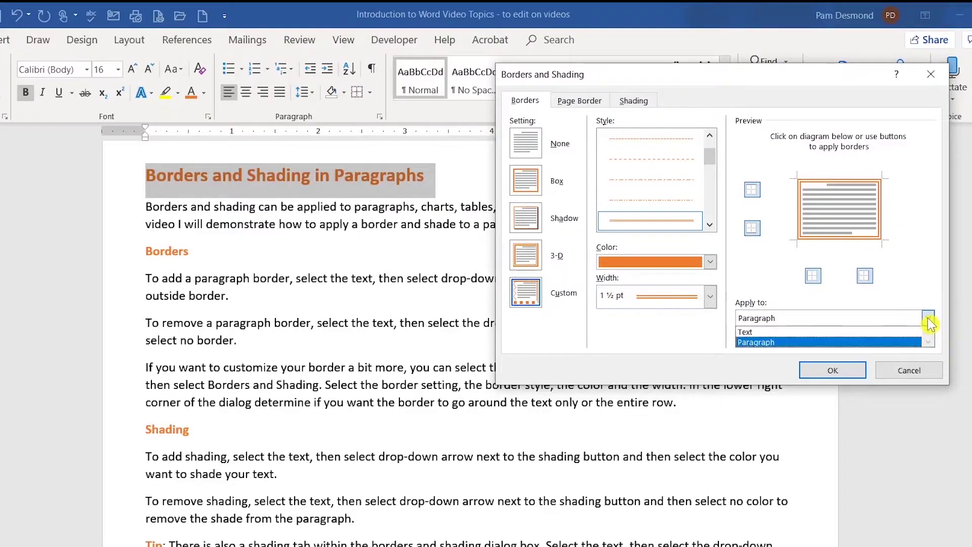
left_click(854, 345)
left_click(846, 368)
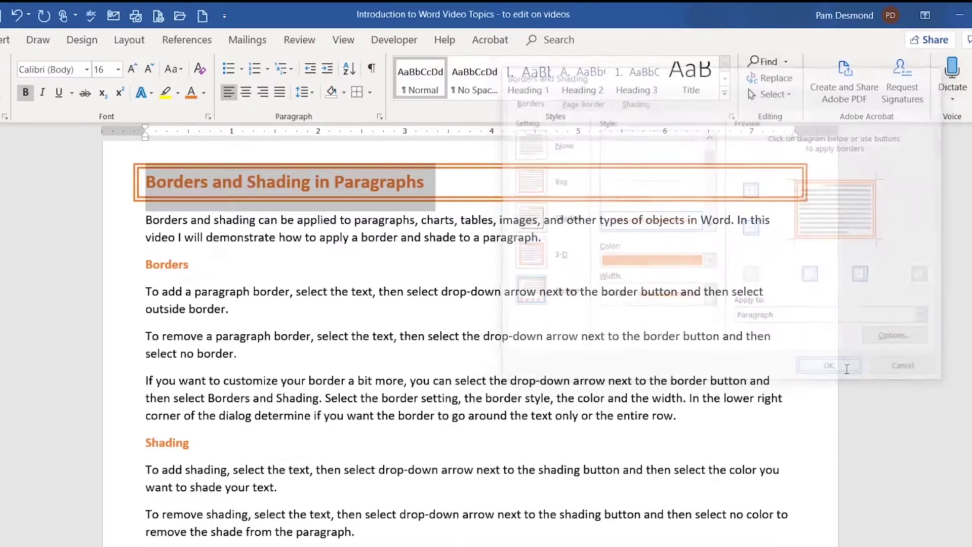
left_click(106, 185)
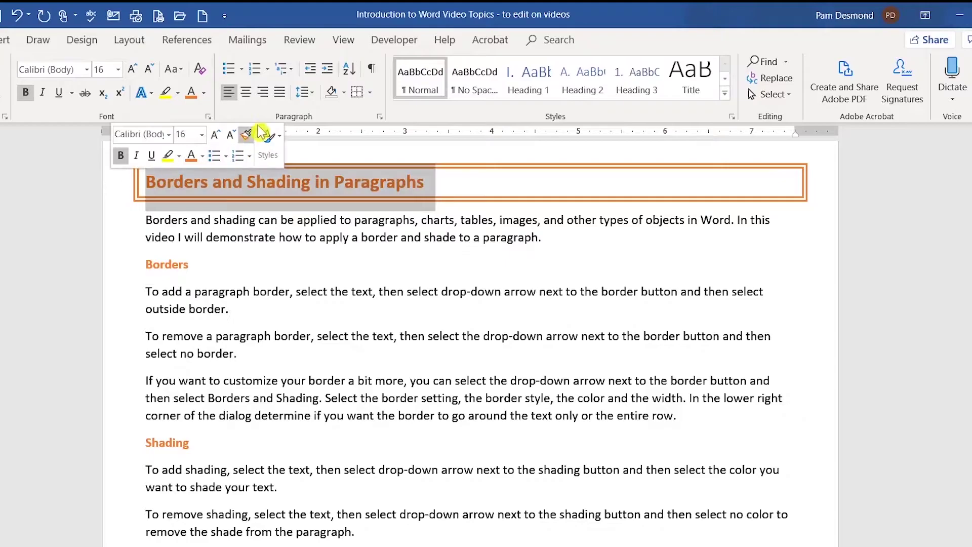
left_click(245, 92)
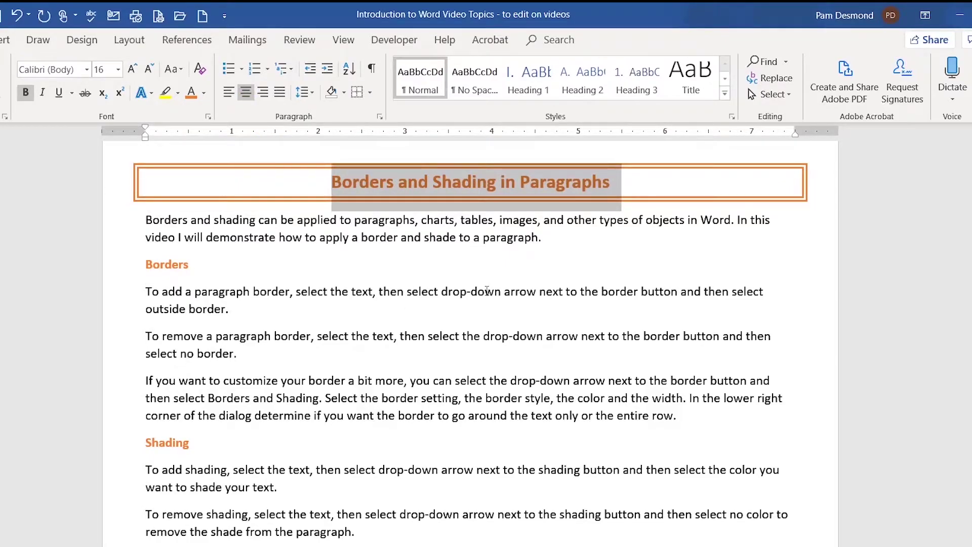
left_click(547, 237)
left_click(101, 195)
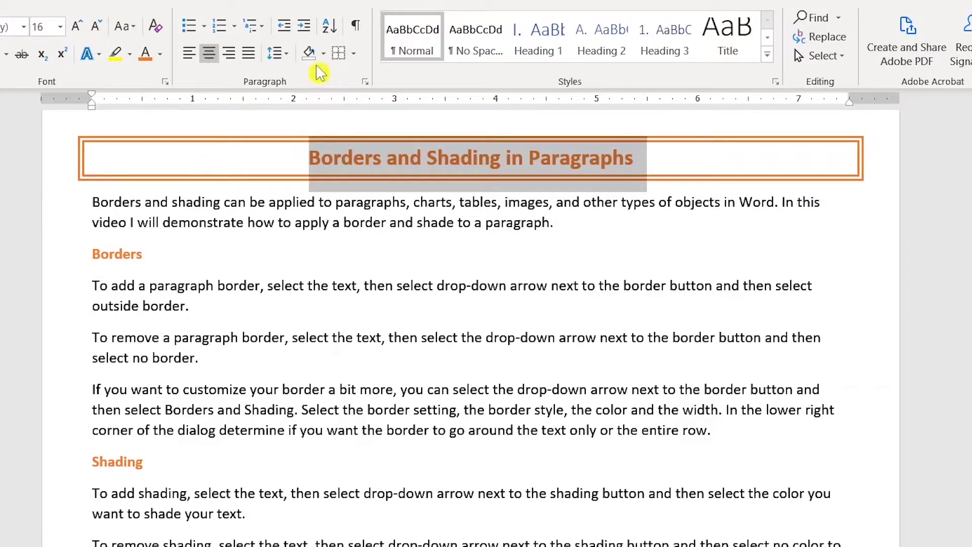
left_click(324, 54)
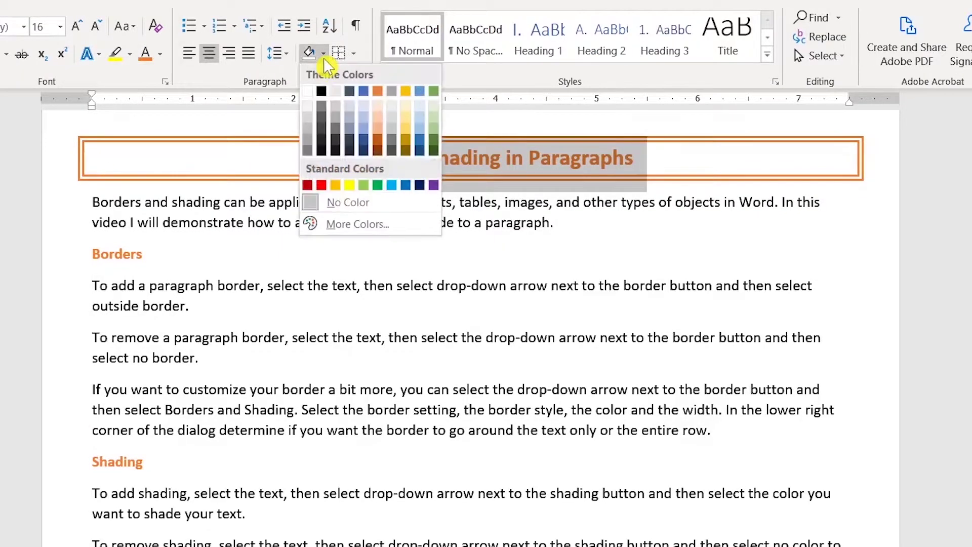
left_click(381, 115)
left_click(489, 269)
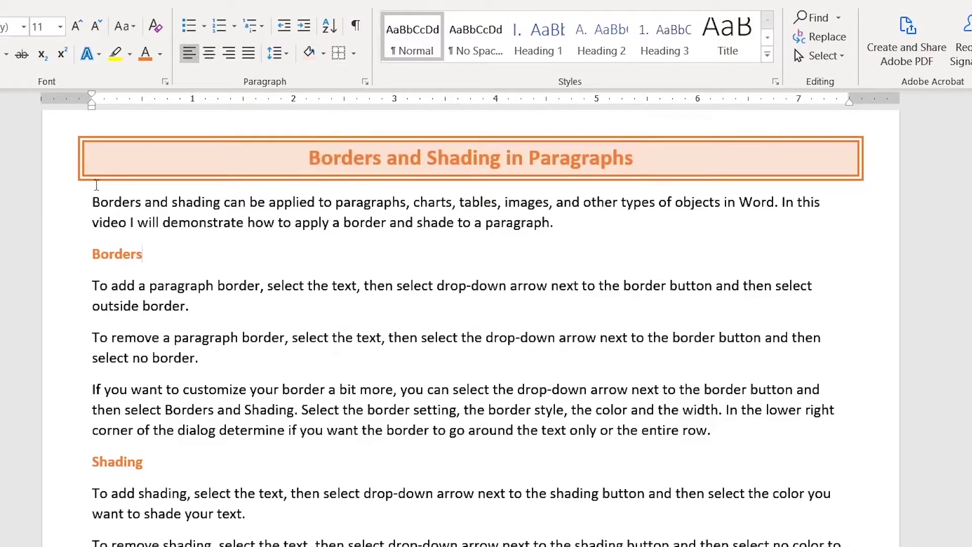
left_click(45, 166)
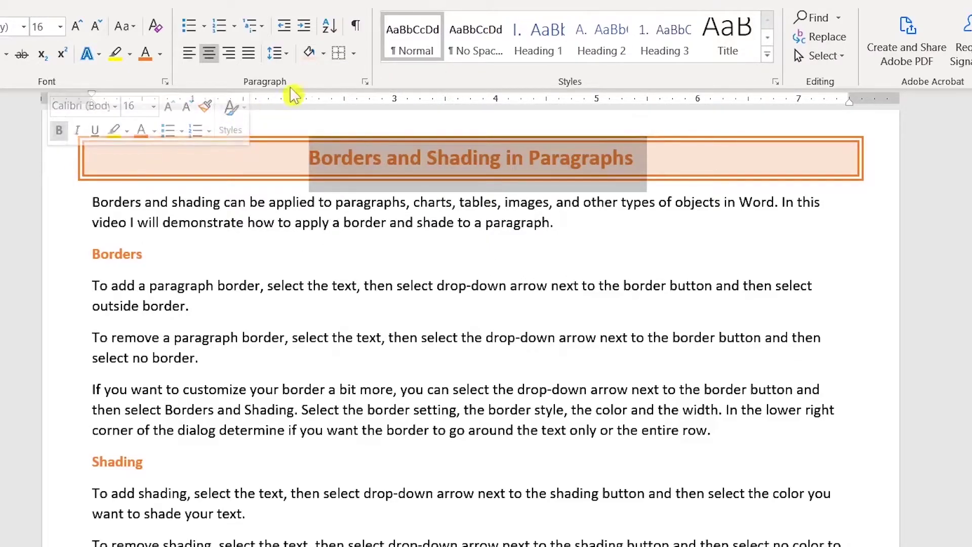
left_click(323, 53)
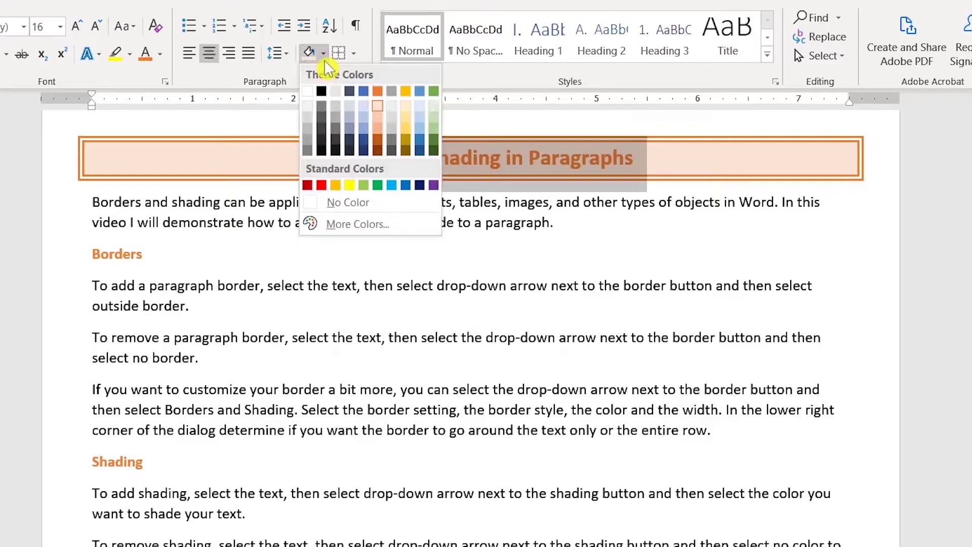
left_click(346, 202)
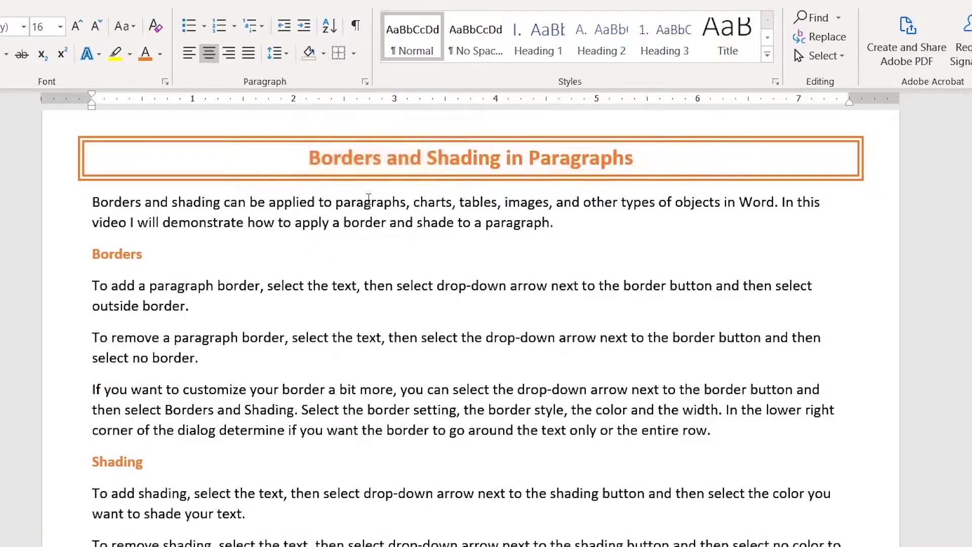
left_click(652, 261)
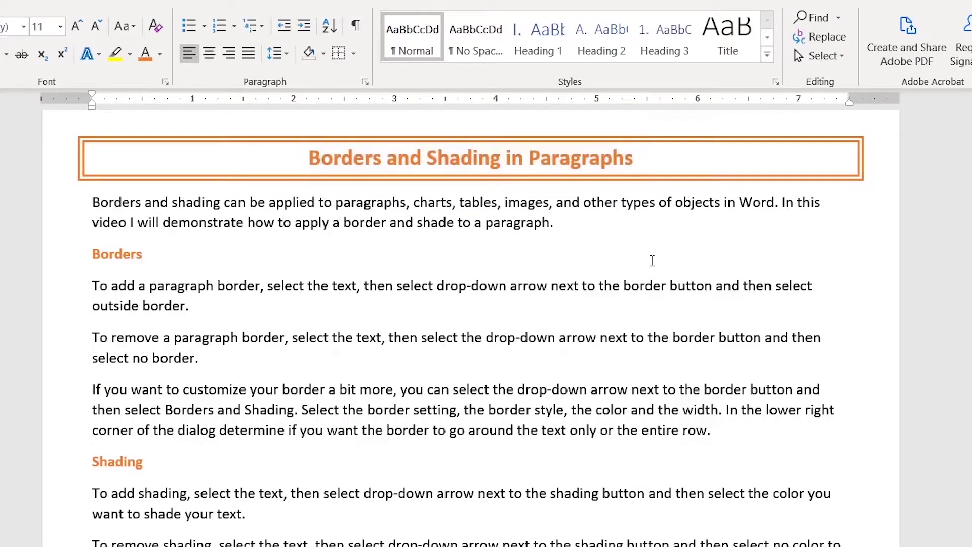
Step: Fill the title heading's shading with Orange, Accent 2, Lighter 80%
left_click(56, 164)
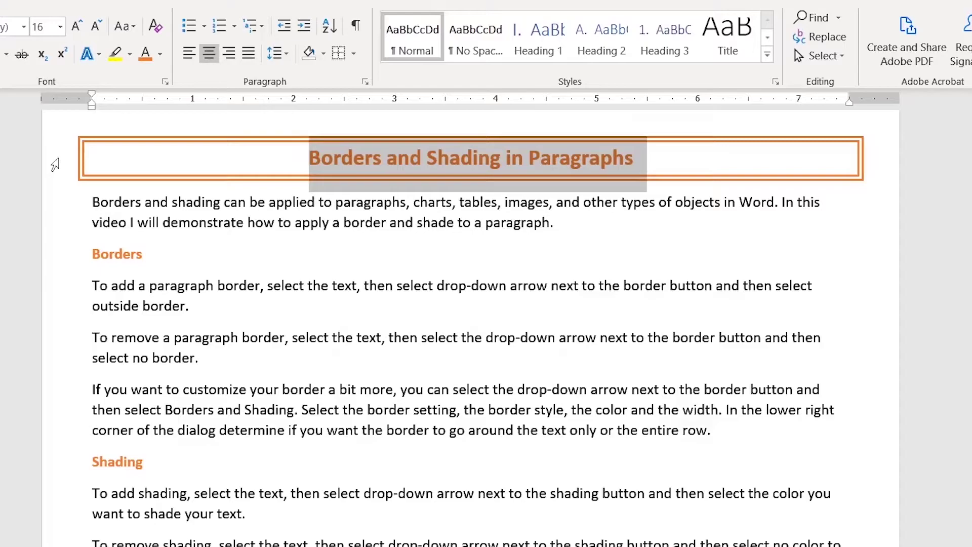
left_click(356, 57)
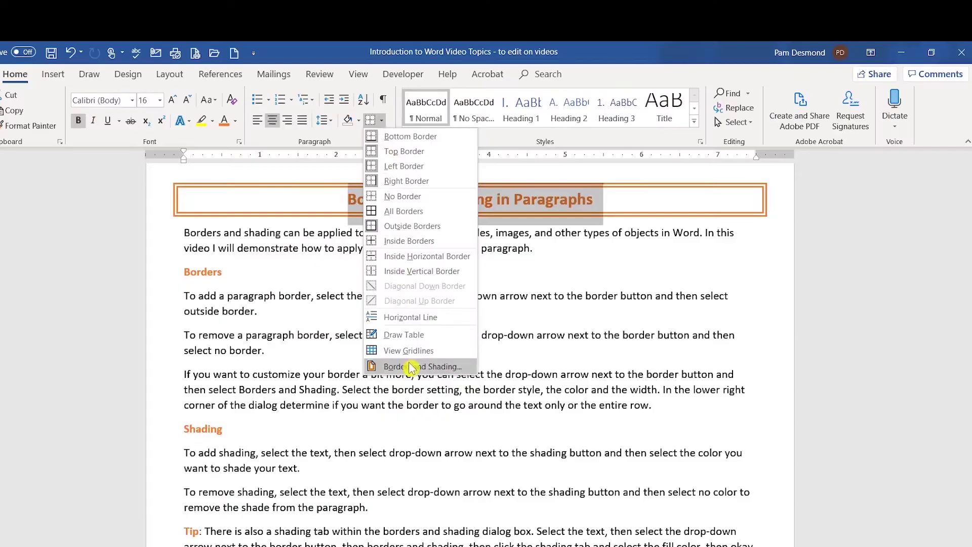
left_click(411, 367)
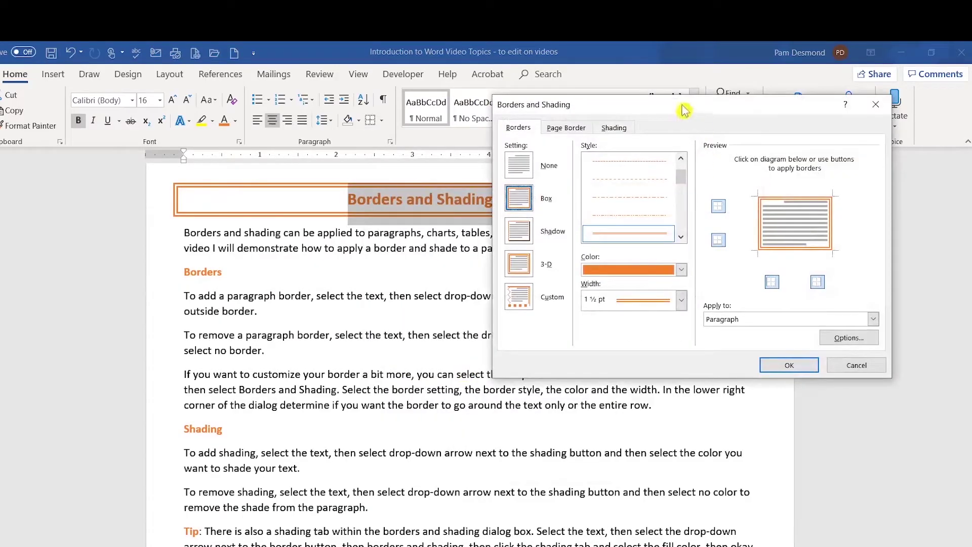
mouse_move(674, 104)
left_mouse_down()
mouse_move(557, 124)
mouse_move(493, 267)
mouse_move(485, 263)
left_mouse_up()
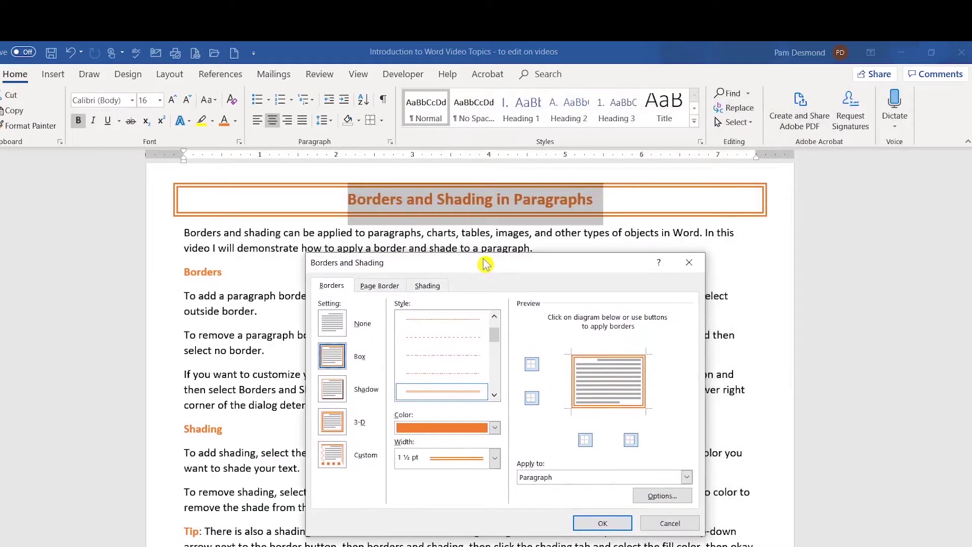
left_click(427, 289)
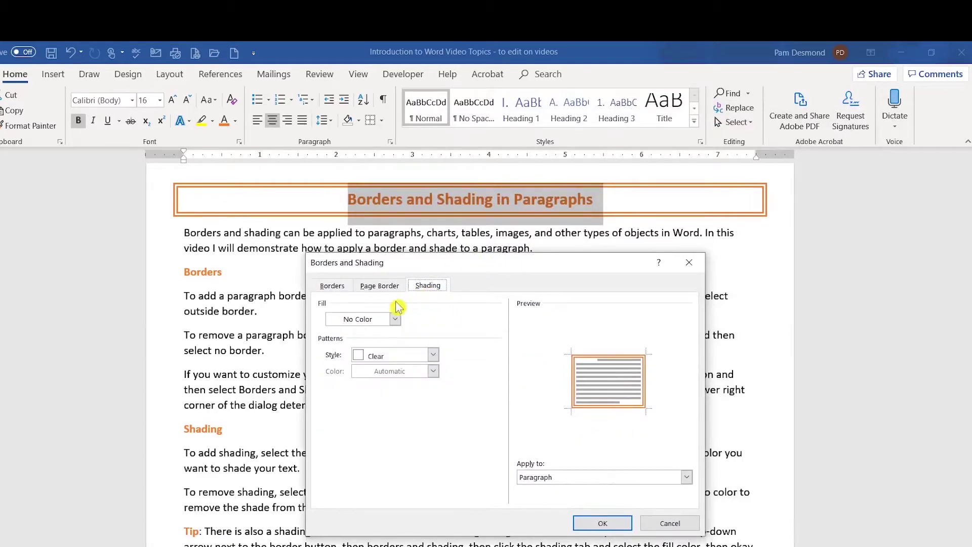
left_click(396, 320)
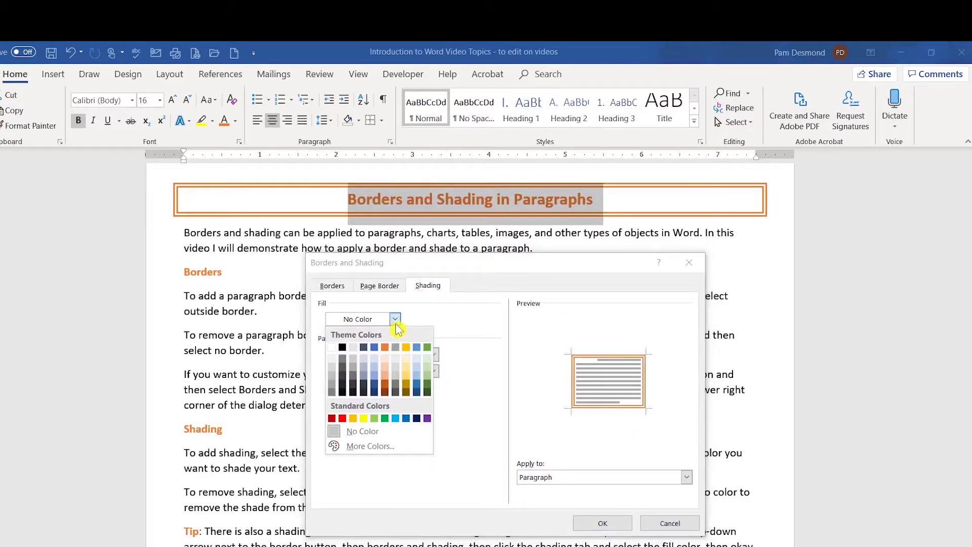
left_click(388, 360)
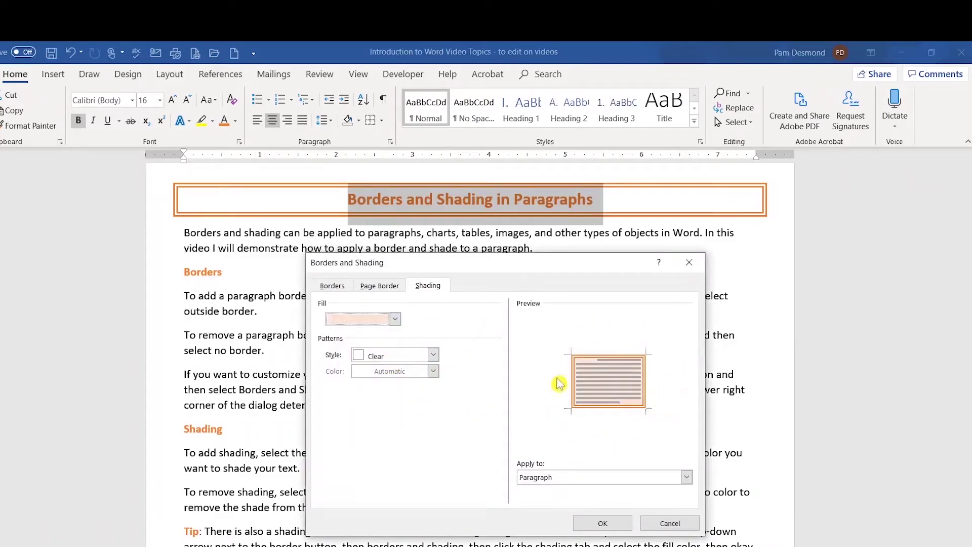
left_click(602, 524)
left_click(241, 274)
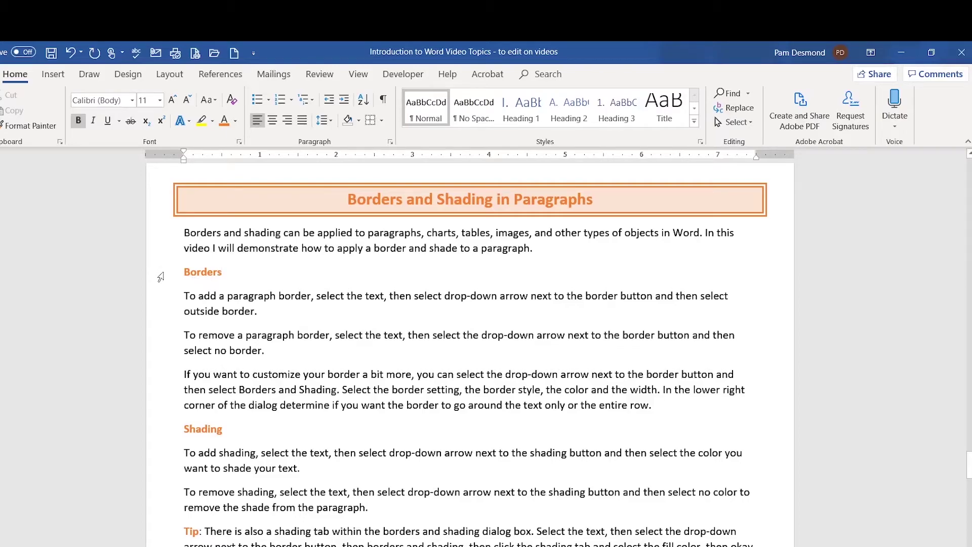
Step: Shade the Borders heading light orange
left_click(161, 277)
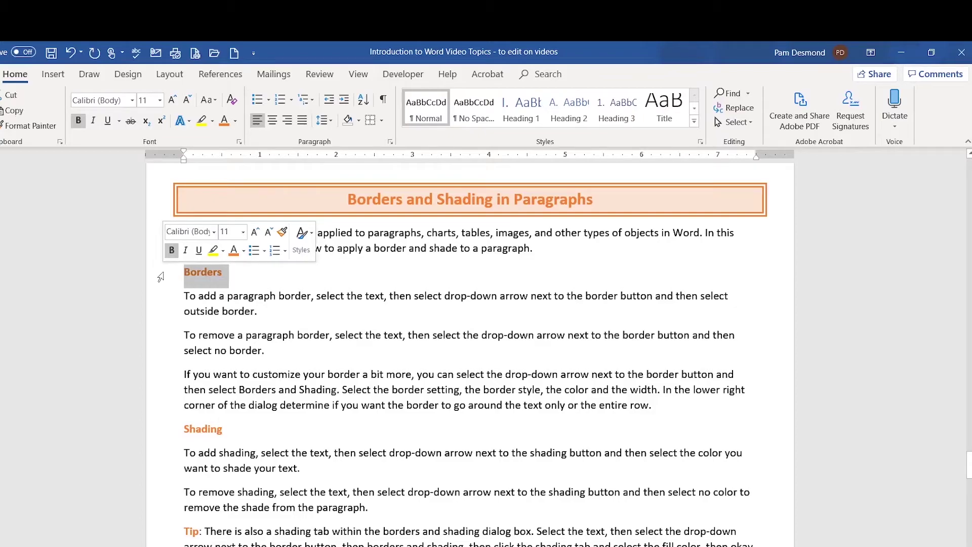
left_click(358, 121)
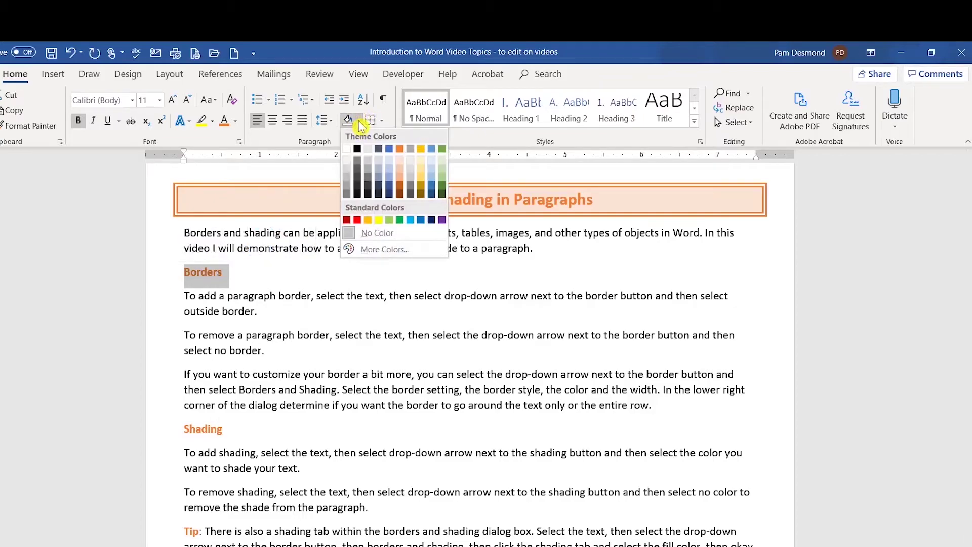
left_click(400, 160)
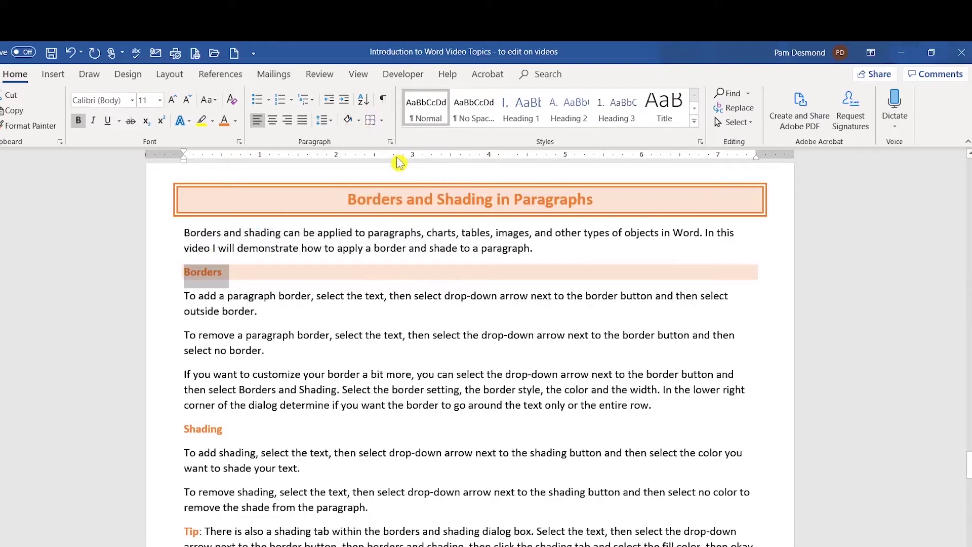
Step: Enclose the Borders heading in a thin black All Borders box
left_click(381, 121)
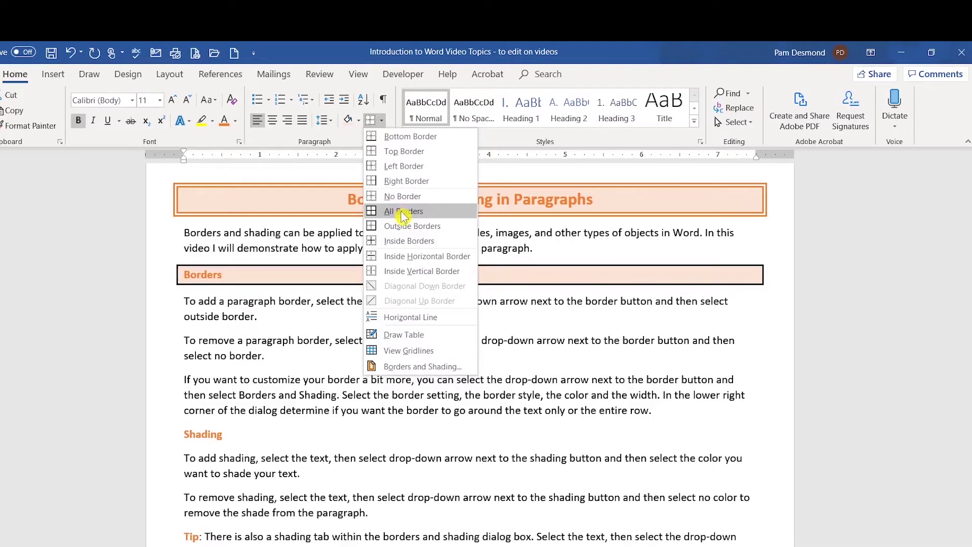
left_click(404, 215)
left_click_drag(106, 380, 199, 426)
left_click(202, 437)
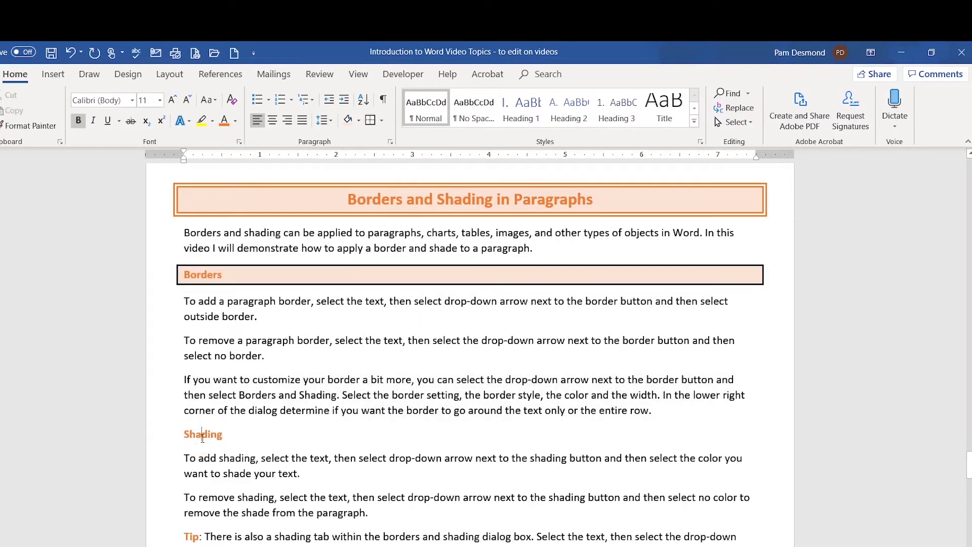
Step: Put a thin black box border around just the word 'Shading' and save the document
double_click(203, 437)
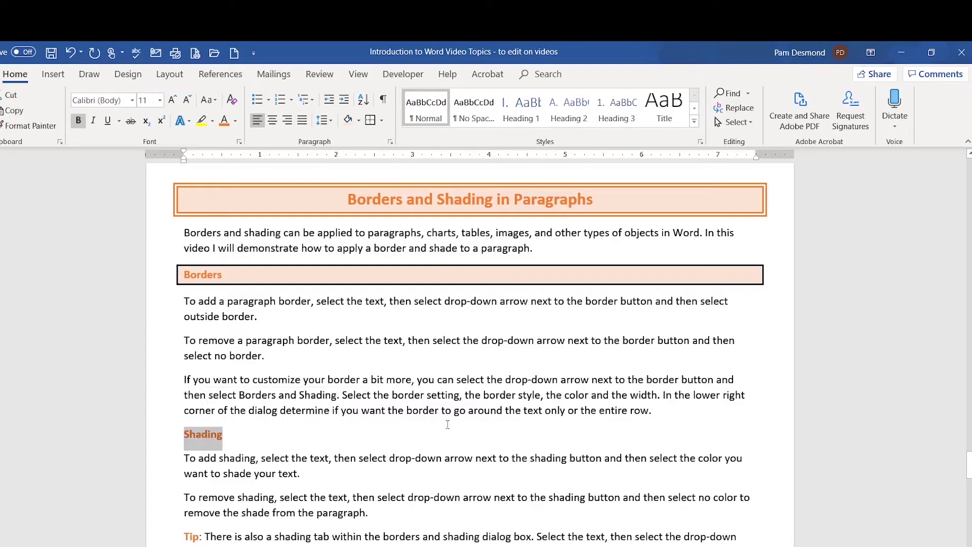
left_click(370, 126)
left_click(330, 452)
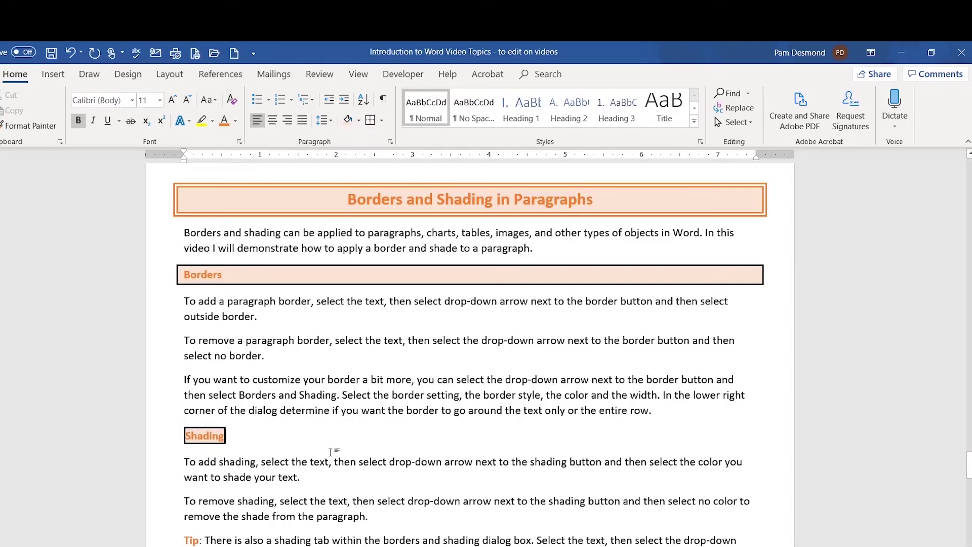
key("ctrl+s")
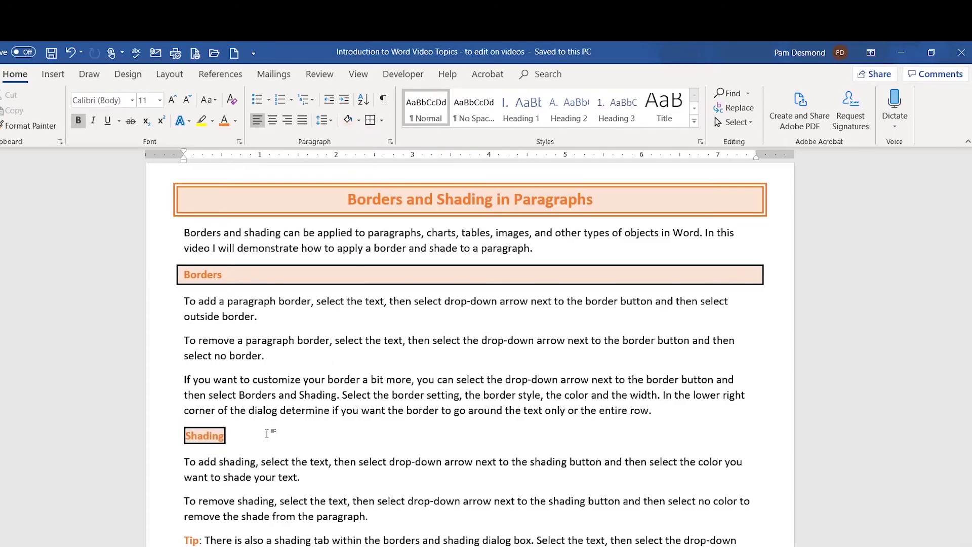